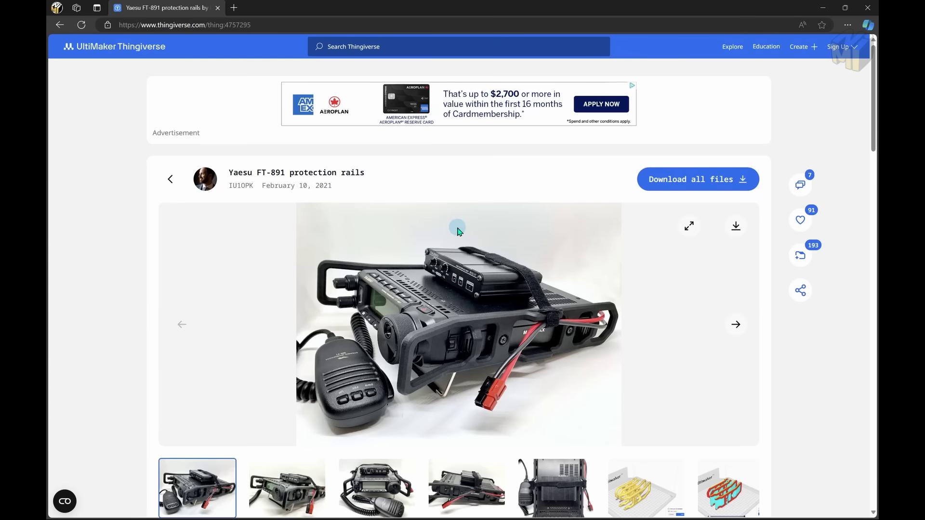
- Read the rail's Thingiverse summary and print settings, then select the FT-891_One_Piece_+1in body in Fusion 360
scroll(460, 229, down, 3)
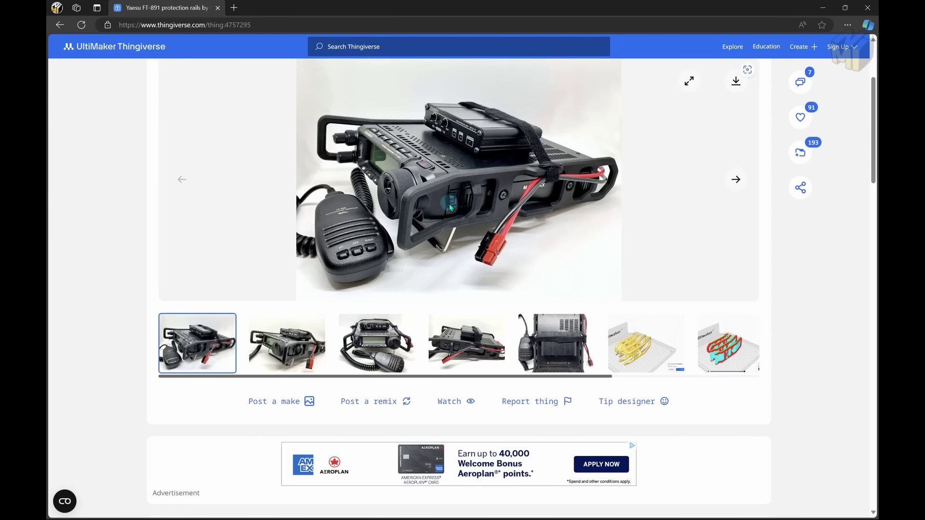
scroll(450, 207, down, 9)
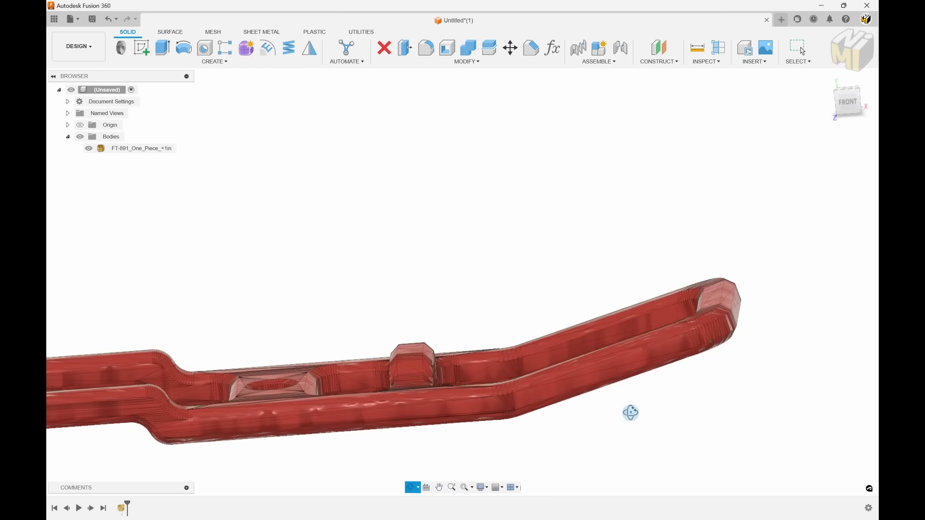
shift+middle_drag(630, 411, 644, 331)
click(677, 237)
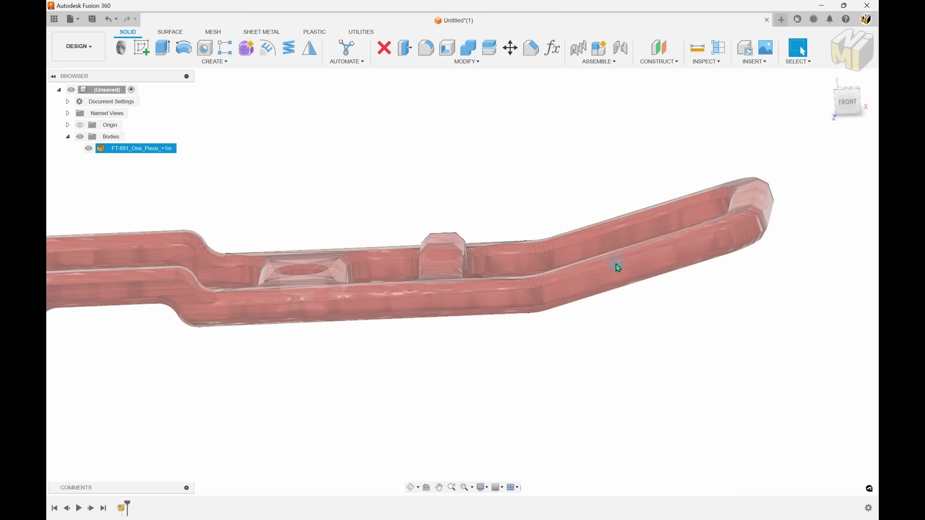
- Convert the selected rail mesh into a solid body with Mesh > Modify > Convert Mesh
shift+middle_drag(521, 298, 648, 380)
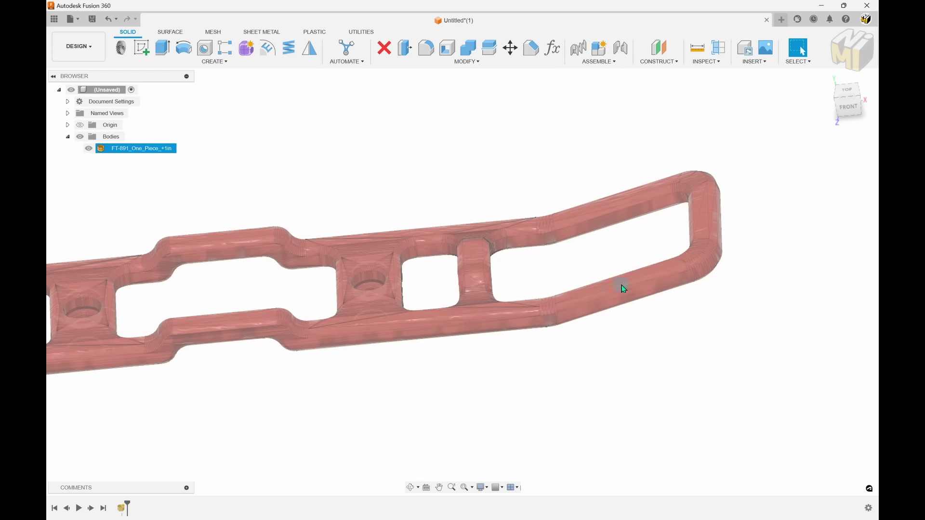
shift+middle_drag(622, 299, 606, 341)
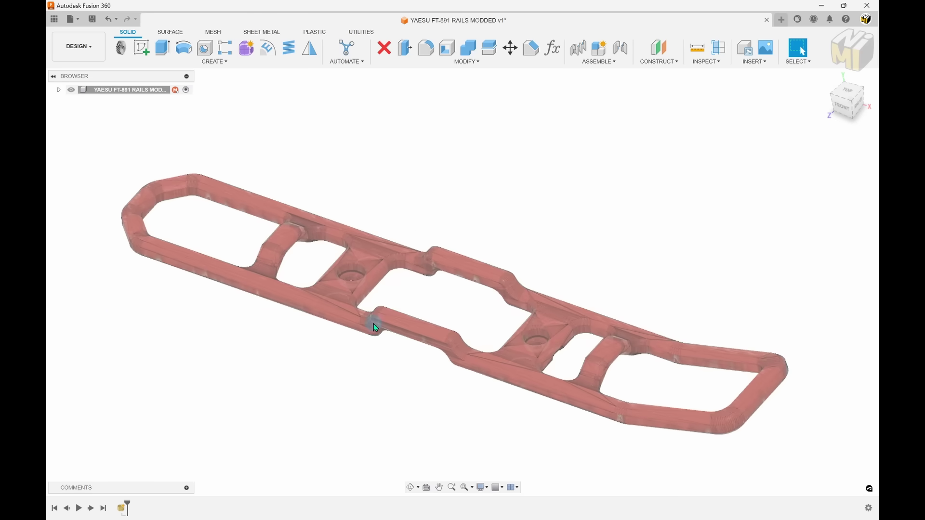
click(375, 327)
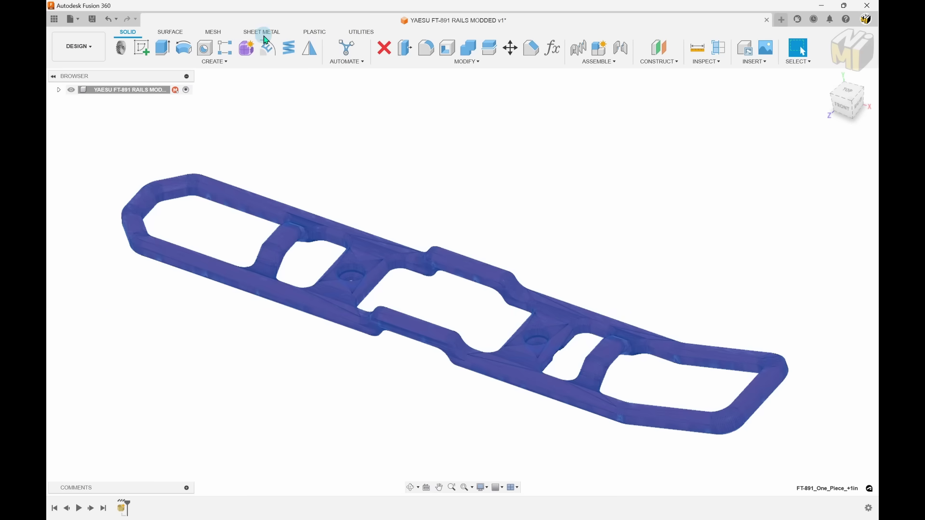
click(223, 36)
click(330, 62)
click(289, 194)
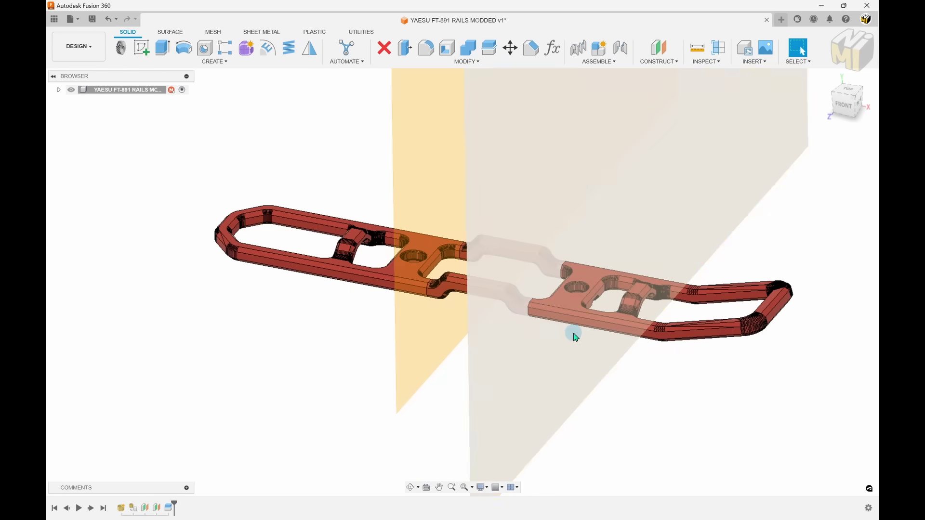
- Split the rail body at two construction planes and hide the spare rail end
click(634, 353)
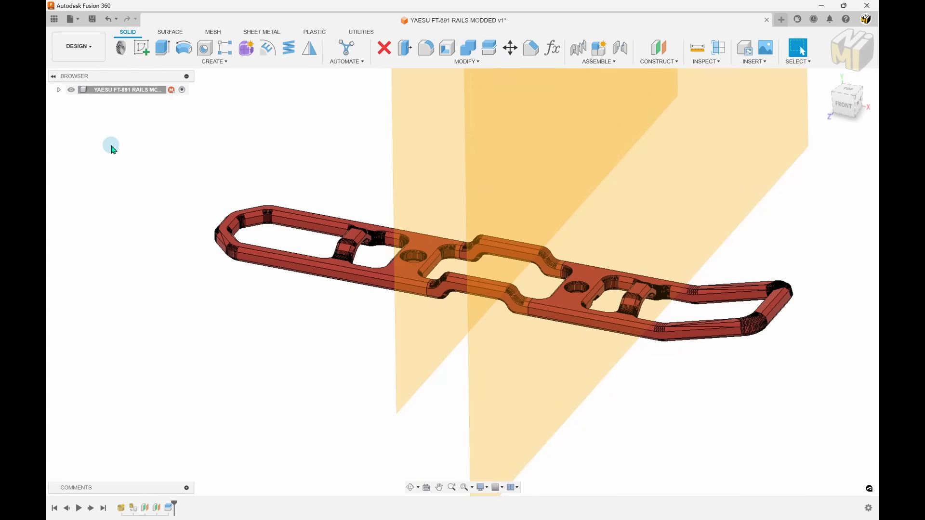
click(496, 333)
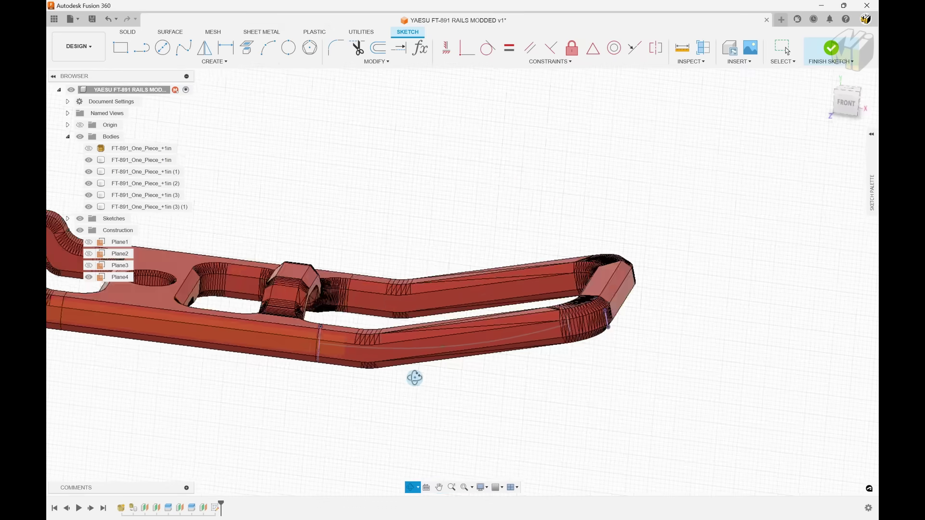
mouse_move(413, 386)
shift+middle_down()
mouse_move(392, 388)
mouse_move(423, 375)
mouse_move(415, 386)
mouse_move(400, 380)
mouse_move(405, 390)
shift+middle_up()
click(89, 206)
- Sweep the end profile along the sketched path and combine the swept end into the rail
click(127, 32)
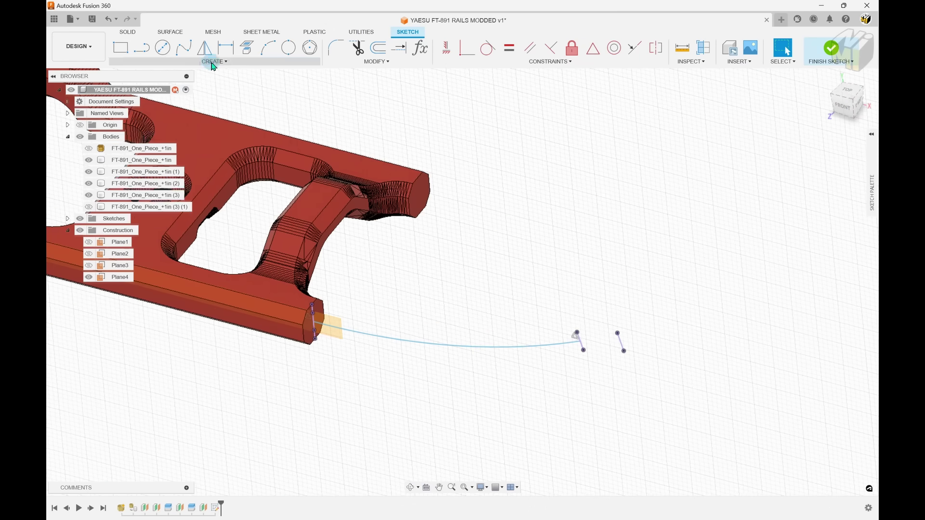
click(214, 61)
click(144, 145)
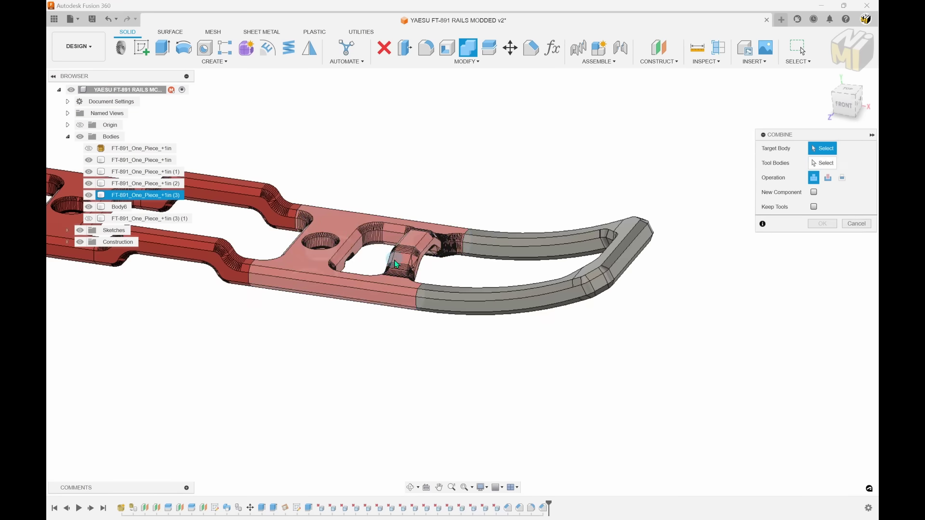
click(396, 265)
click(453, 293)
click(822, 224)
shift+middle_drag(419, 379, 476, 366)
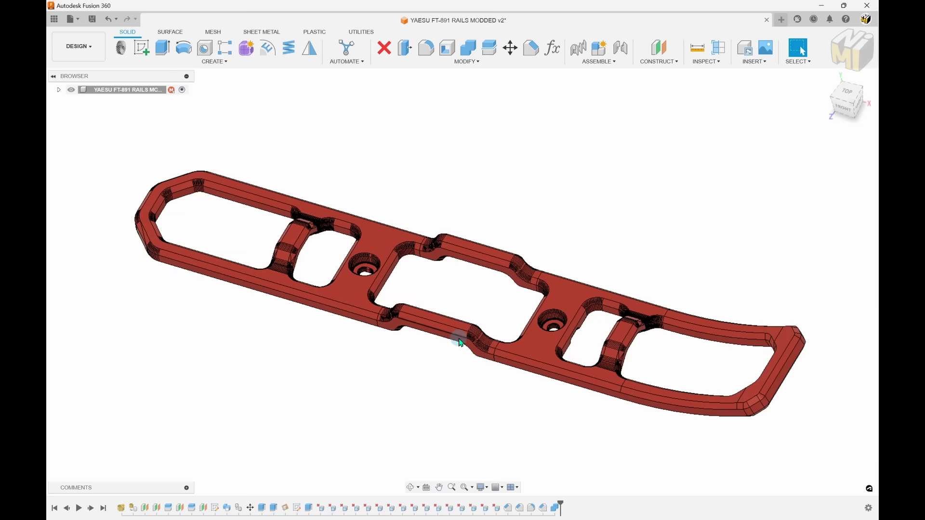
- Remove the rail's middle section and extrude the end profiles into a flat span
click(458, 365)
scroll(456, 361, up, 3)
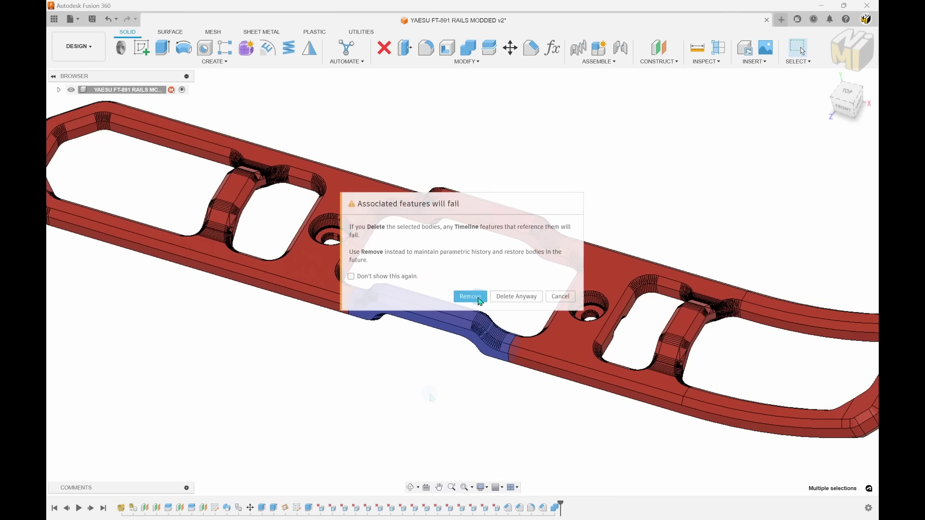
click(470, 296)
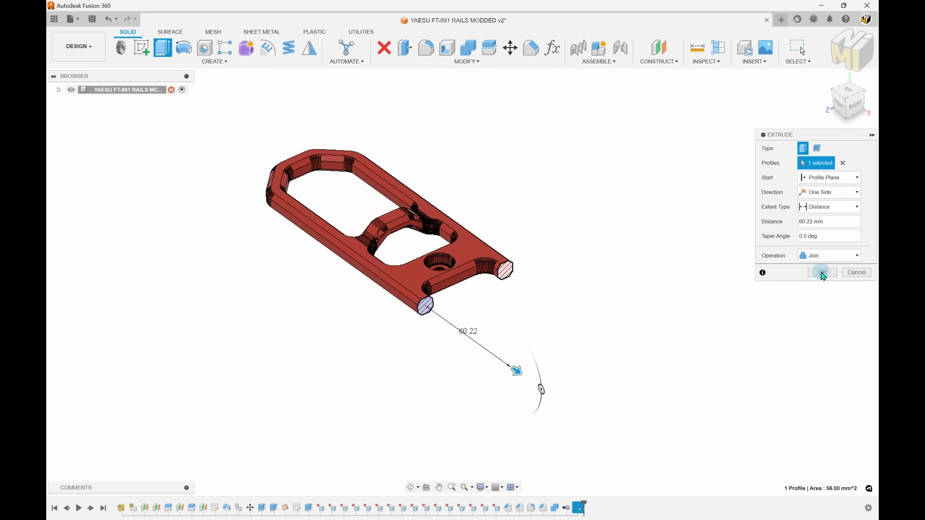
click(822, 273)
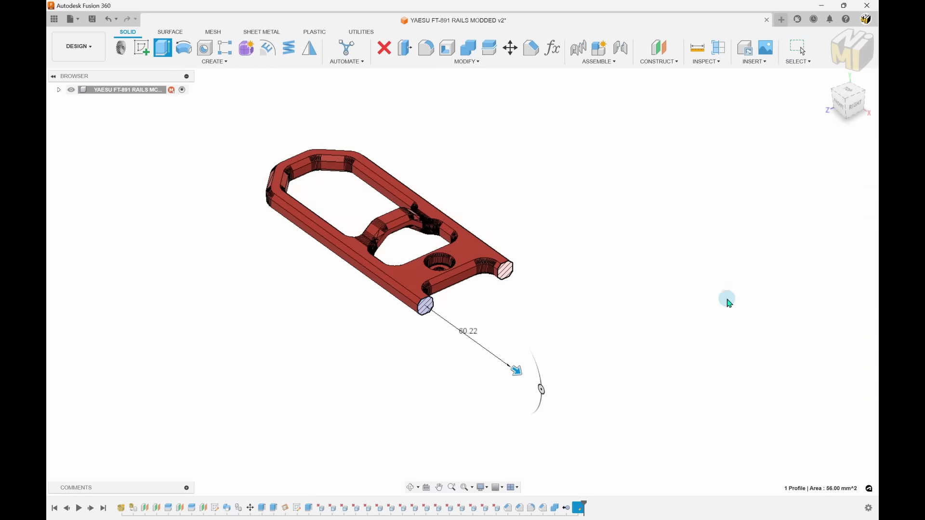
- Rotate the bent section -90° about X so it fills the rail's top gap
shift+middle_drag(464, 400, 471, 299)
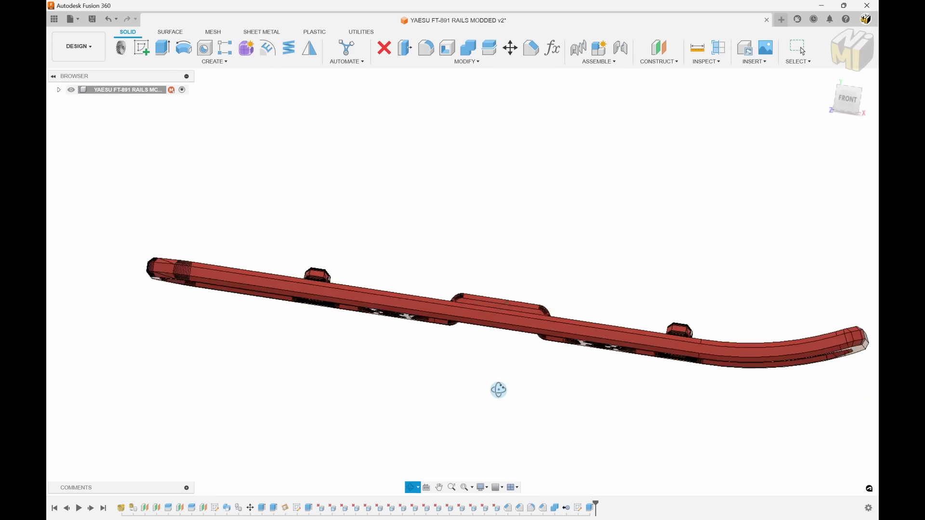
scroll(494, 233, up, 5)
scroll(482, 275, down, 1)
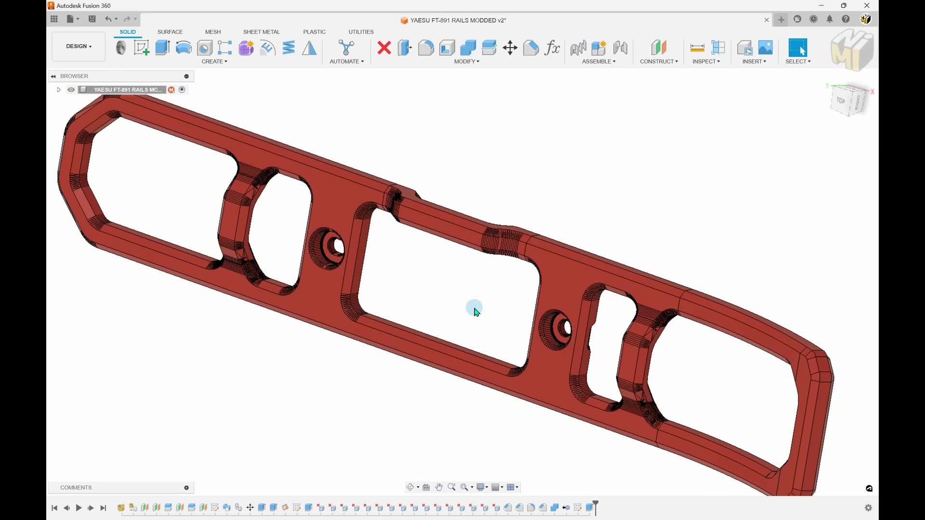
shift+middle_drag(474, 311, 476, 288)
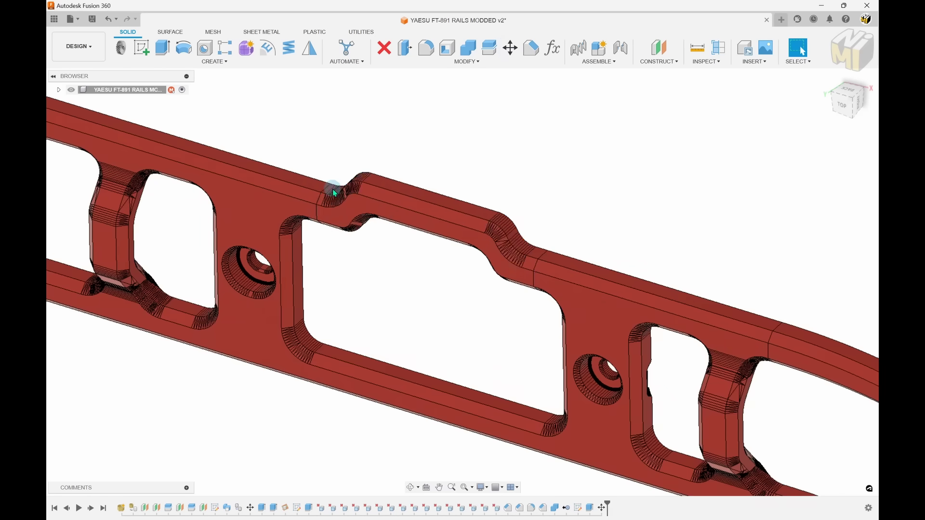
shift+middle_drag(330, 190, 454, 274)
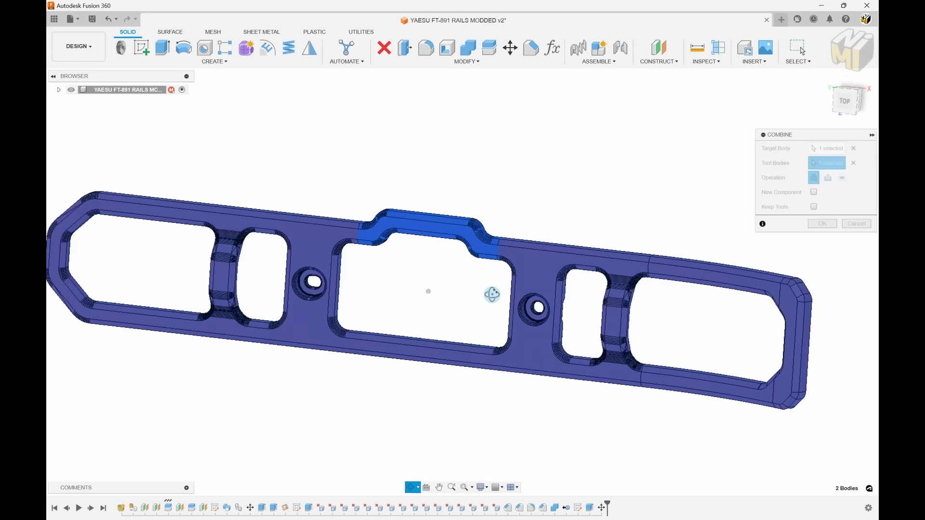
shift+middle_drag(491, 296, 446, 281)
scroll(398, 258, up, 5)
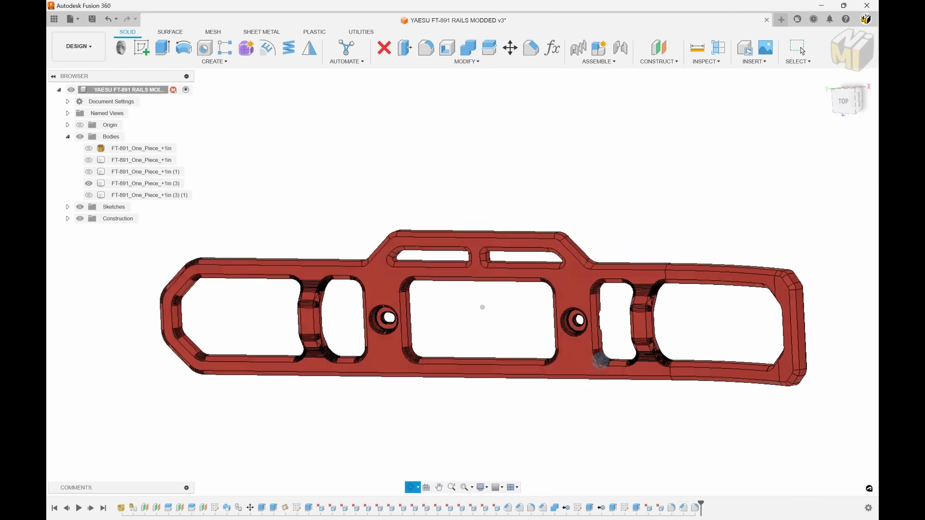
- Join the raised slotted bar, save as YAESU FT-891 RAILS MOD2, and switch to the Render workspace
shift+middle_drag(601, 360, 577, 385)
click(138, 183)
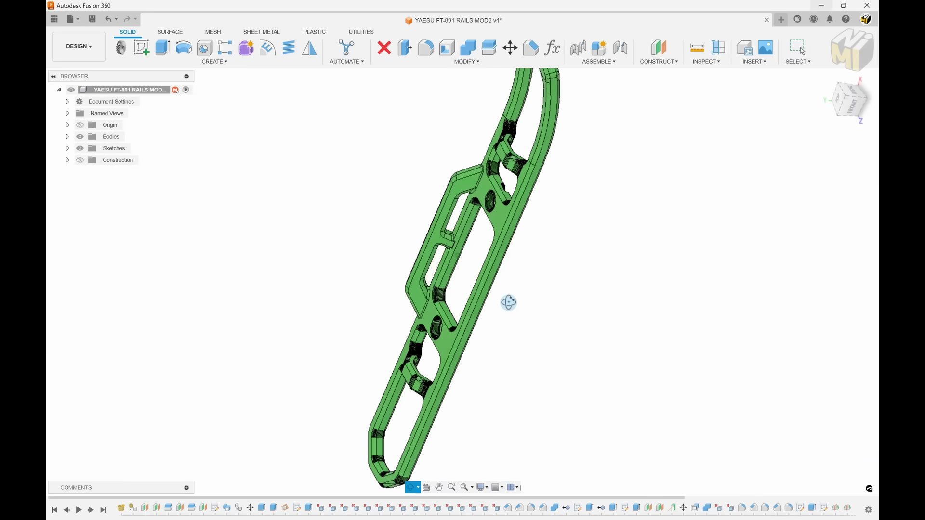
mouse_move(506, 303)
shift+middle_down()
mouse_move(491, 314)
mouse_move(499, 353)
mouse_move(550, 351)
mouse_move(542, 316)
mouse_move(514, 312)
shift+middle_up()
click(78, 46)
click(72, 105)
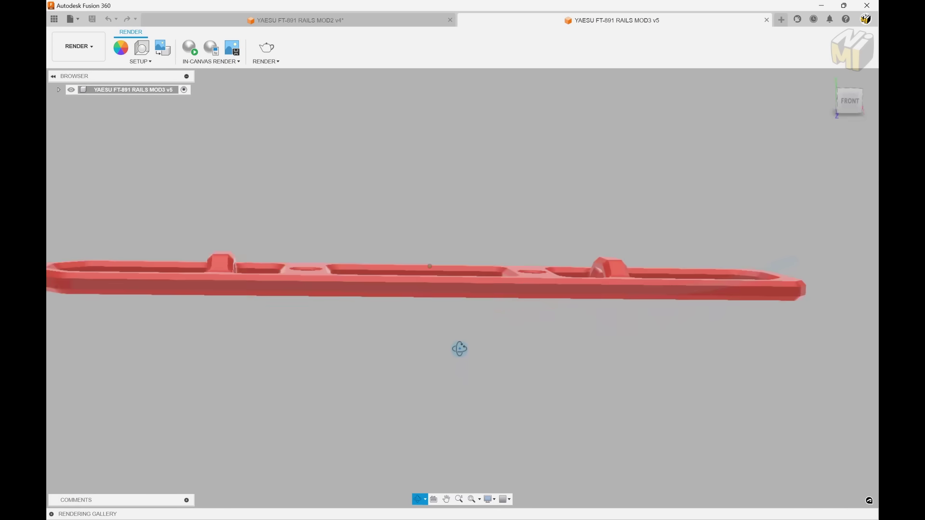
- Drag a Section Analysis plane through the MOD3 rail's end to inspect its cross-section
shift+middle_drag(458, 348, 426, 366)
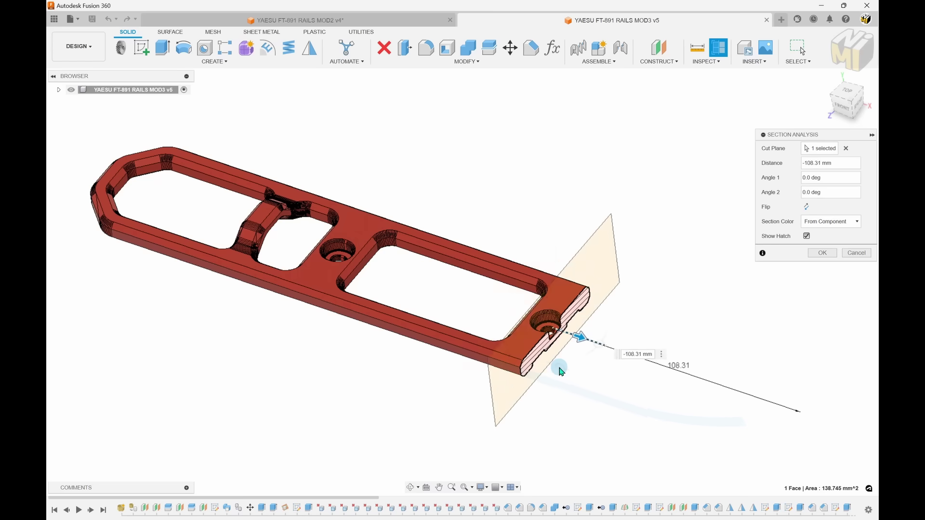
drag(557, 367, 471, 371)
shift+middle_drag(471, 370, 416, 314)
scroll(423, 294, up, 5)
drag(485, 275, 700, 478)
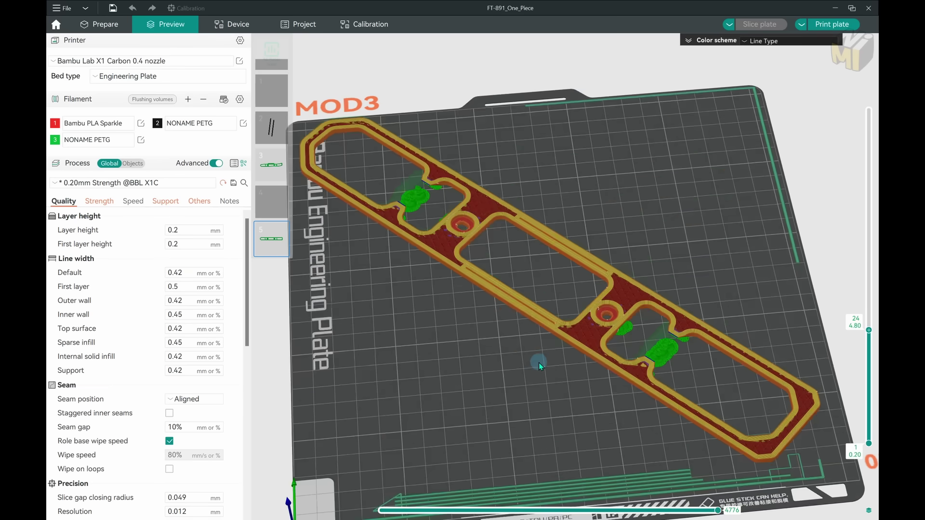
- Tilt and zoom the sliced MOD3 rail preview to examine its walls and infill
drag(539, 363, 514, 336)
scroll(513, 336, up, 5)
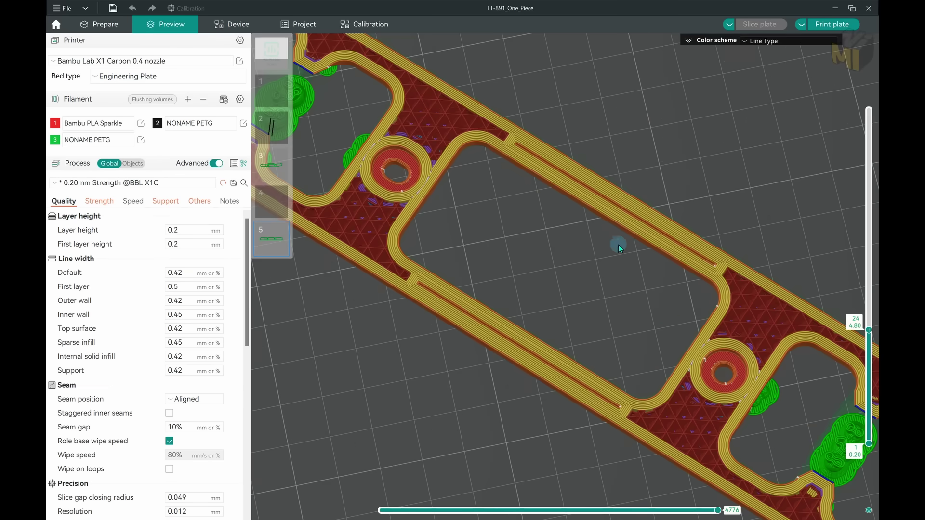